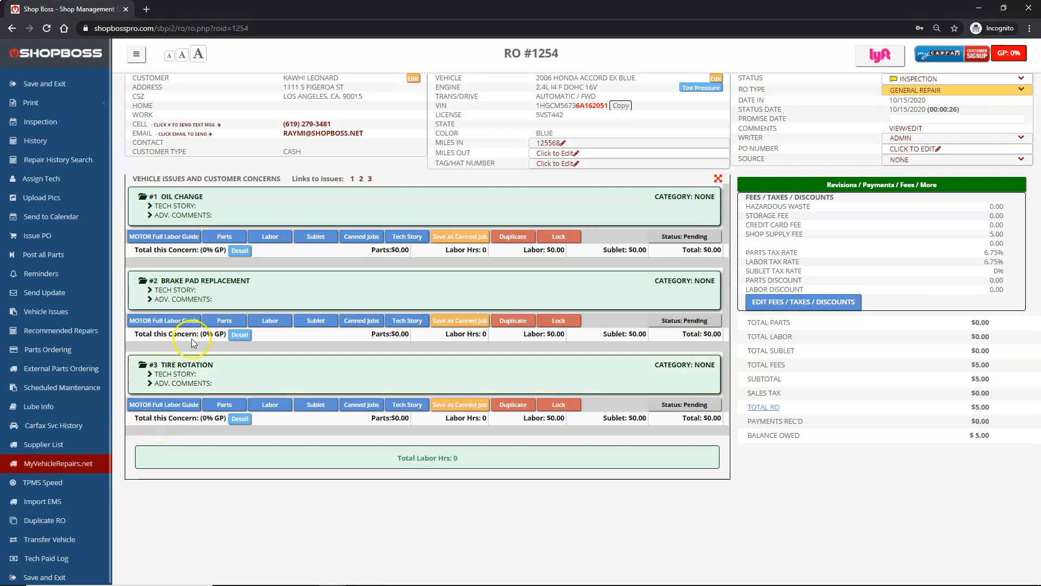
Step: Add the in-stock oil filter, part number 1589 from ABC AUTO, to the Oil Change concern and save it
{"action": "left_click", "coordinate": [225, 240]}
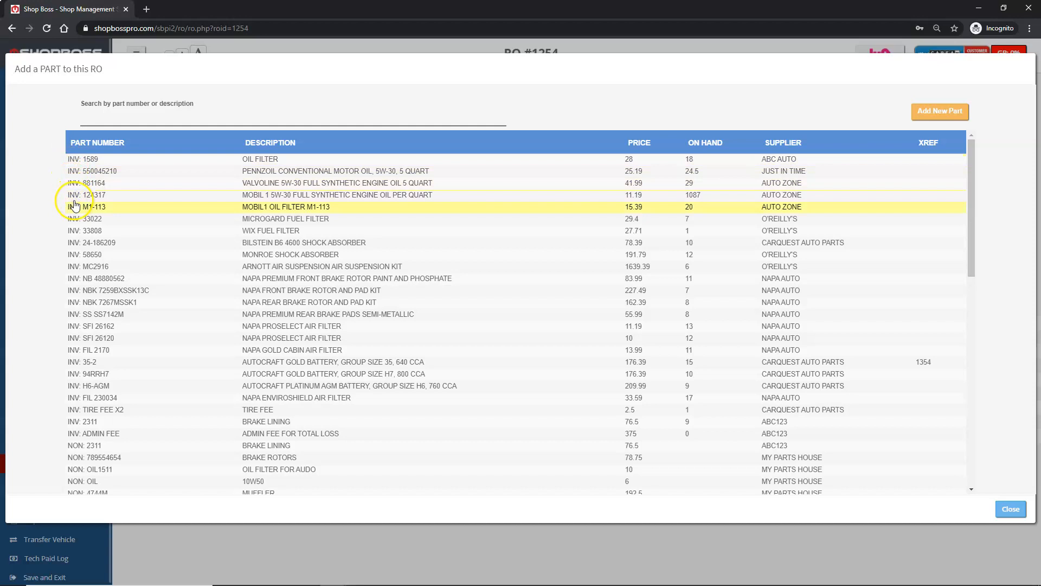
{"action": "scroll", "coordinate": [72, 212], "scroll_direction": "down", "scroll_amount": 4}
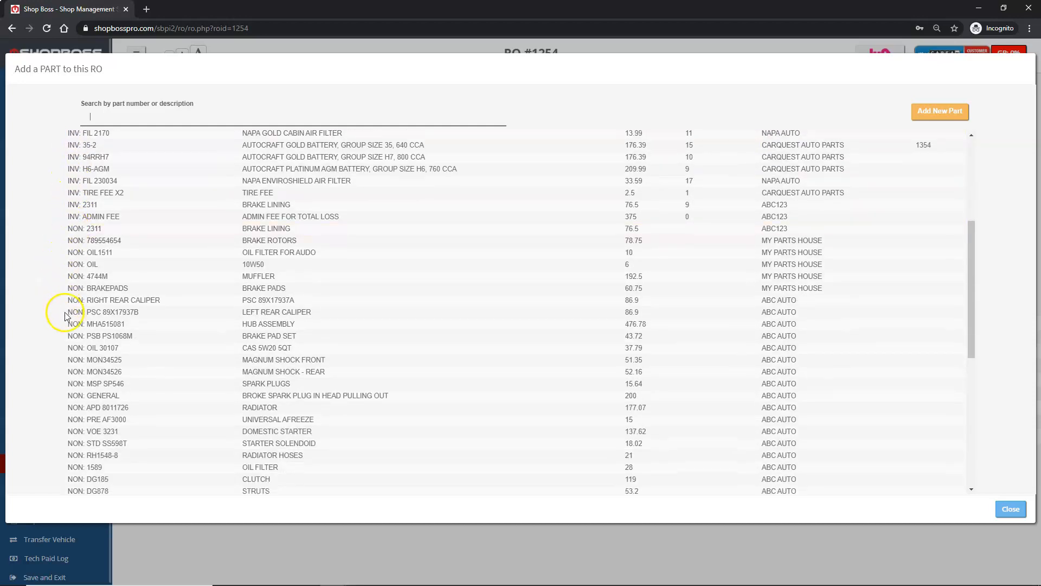
{"action": "left_click", "coordinate": [80, 338]}
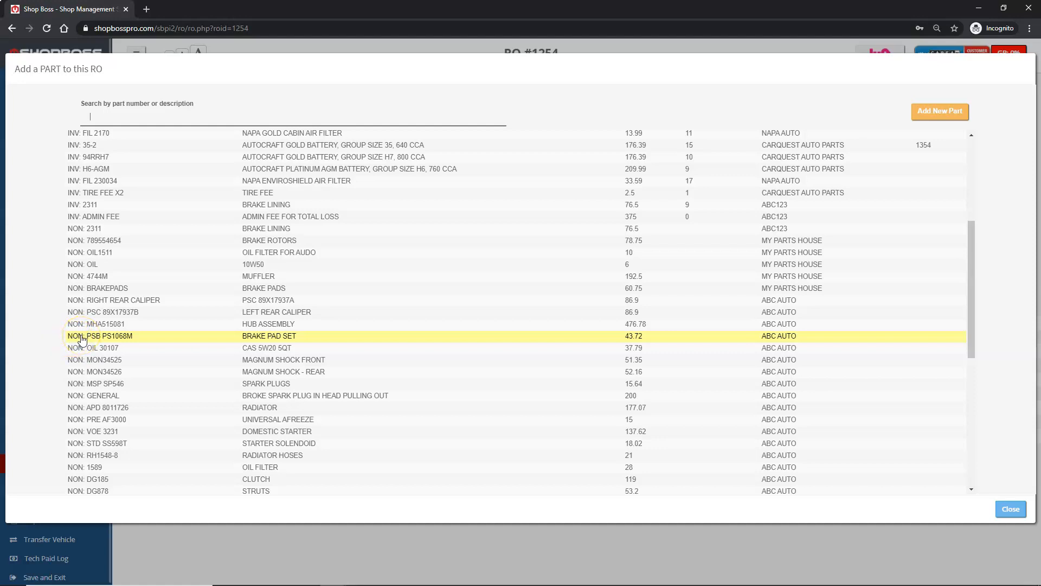
{"action": "scroll", "coordinate": [82, 339], "scroll_direction": "up", "scroll_amount": 5}
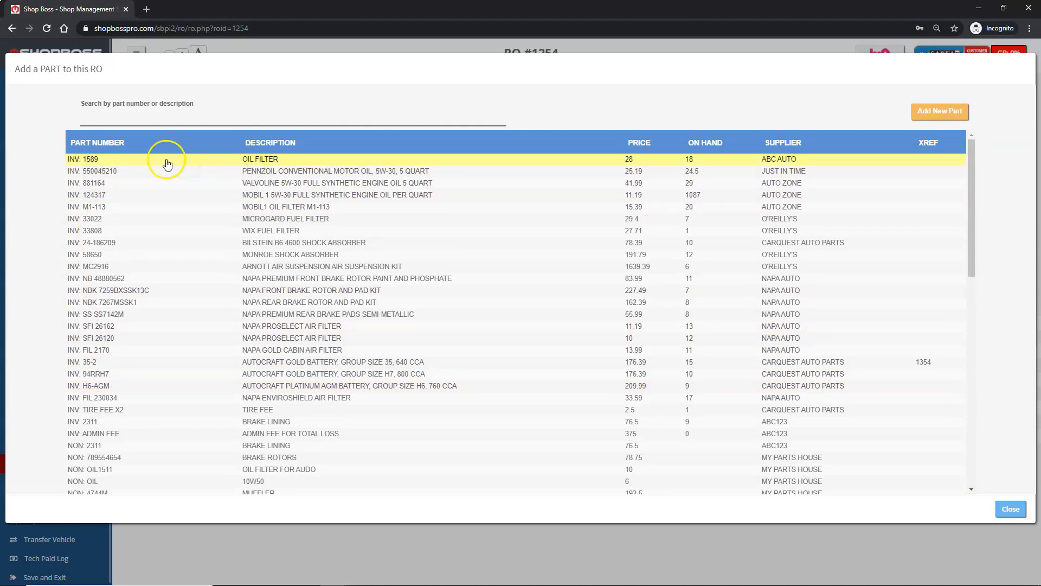
{"action": "left_click", "coordinate": [91, 160]}
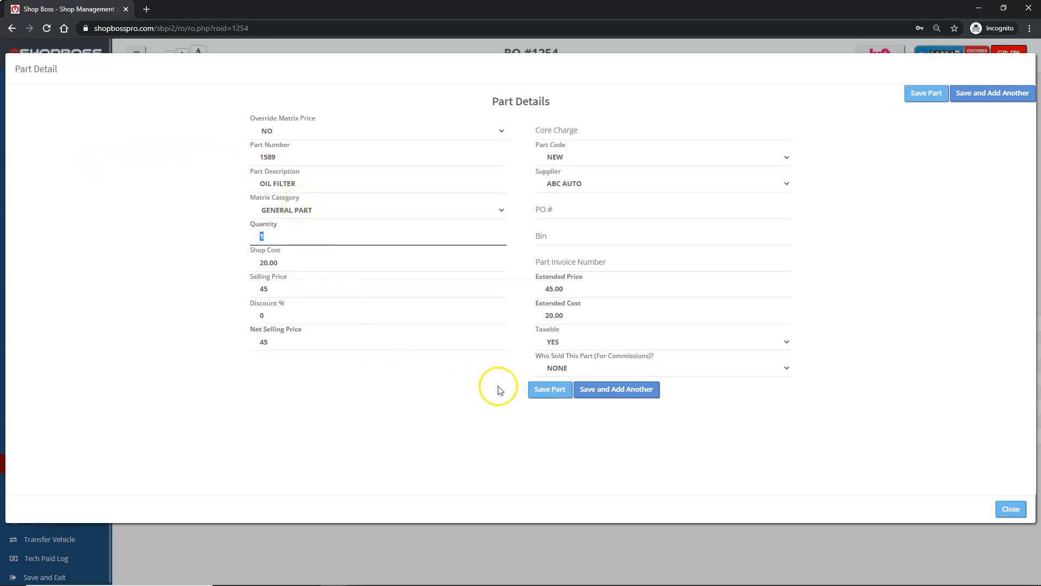
{"action": "left_click", "coordinate": [541, 391]}
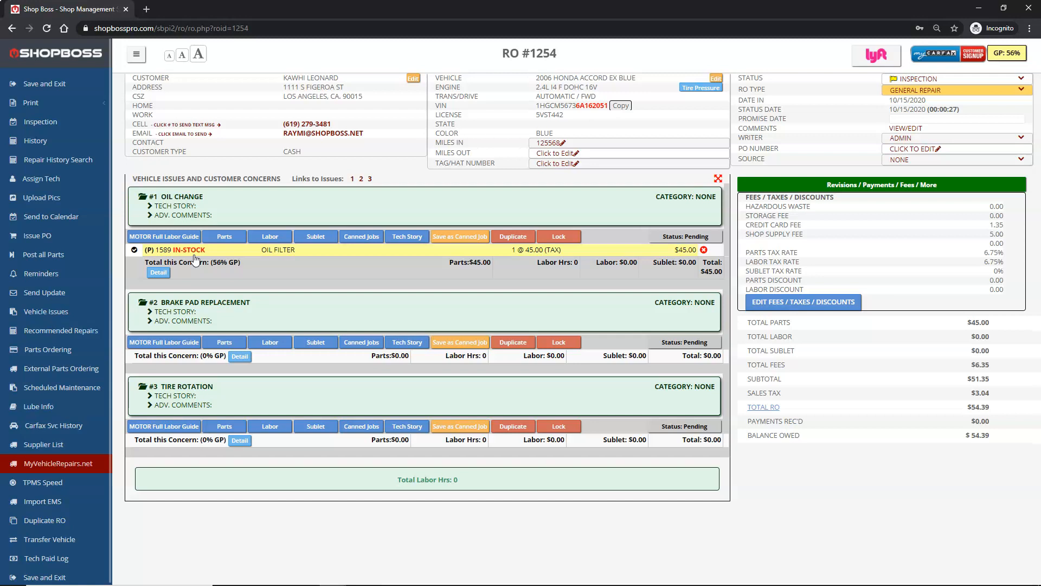
Step: Create a new part under the Oil Change concern with part number 154-OGH, description AIR FILTER and shop cost 4.25
{"action": "left_click", "coordinate": [224, 237]}
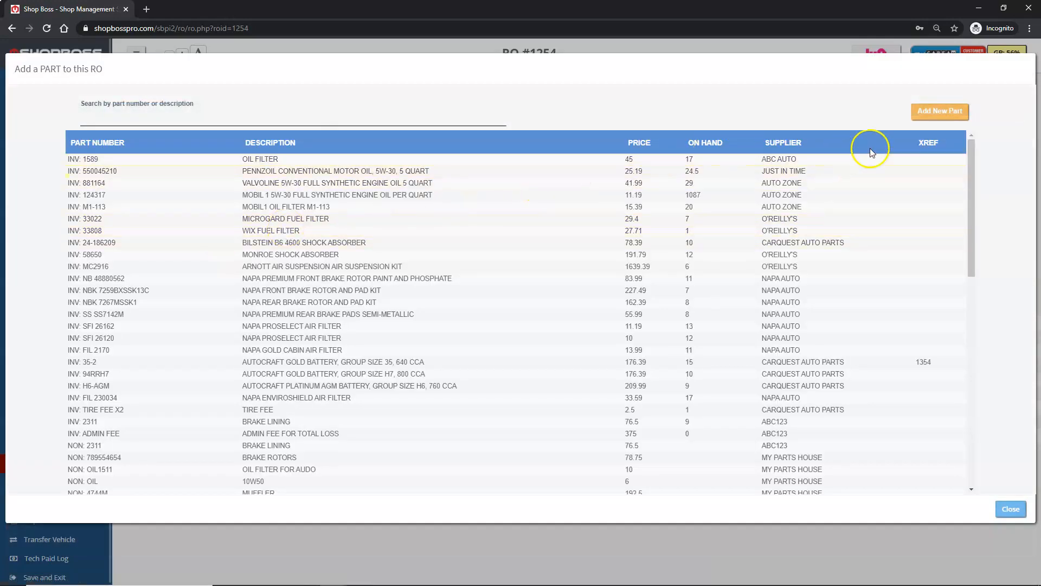
{"action": "left_click", "coordinate": [940, 114]}
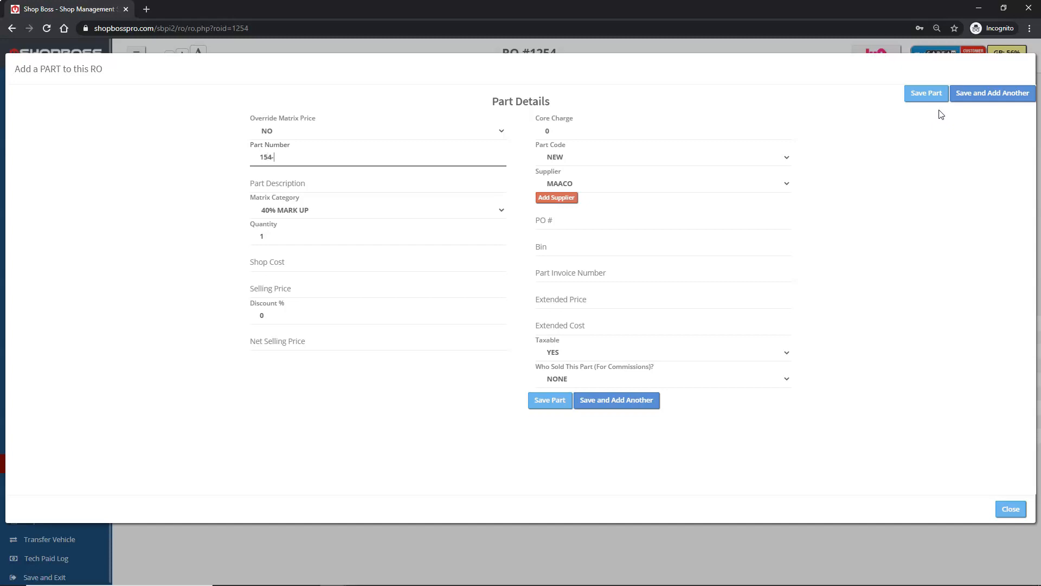
{"action": "type", "text": "154-OGH"}
{"action": "left_click", "coordinate": [376, 186]}
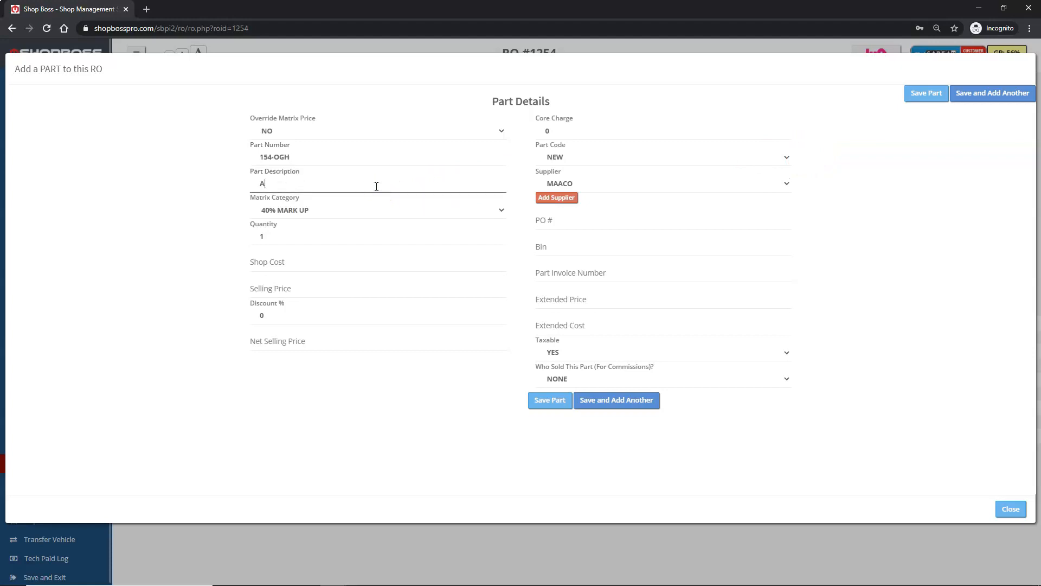
{"action": "type", "text": "AIR FILTER"}
{"action": "left_click", "coordinate": [294, 262]}
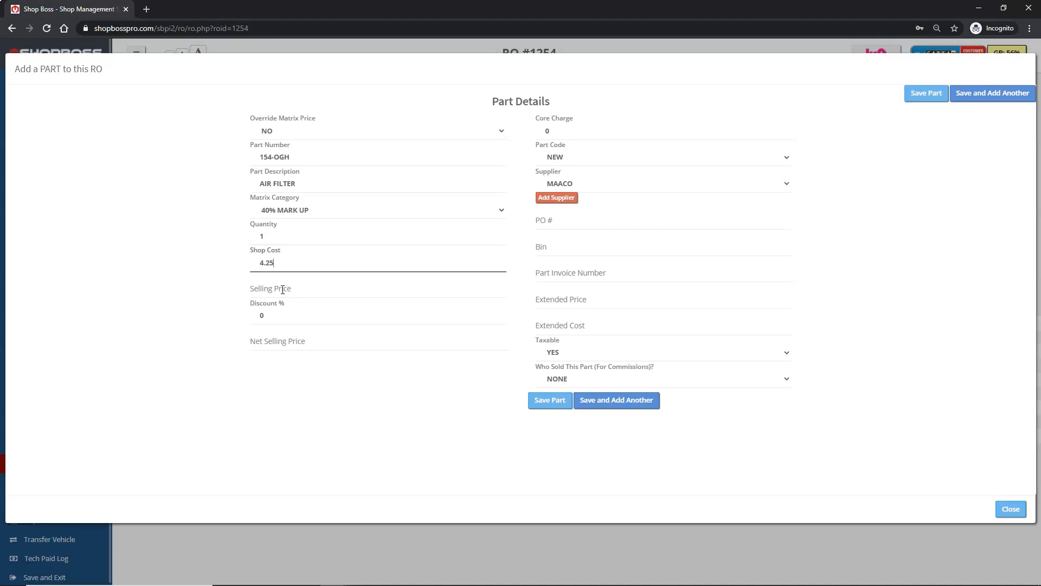
Step: Set the air filter's supplier to NAPA AUTO and save the part to the repair order
{"action": "left_click", "coordinate": [558, 187]}
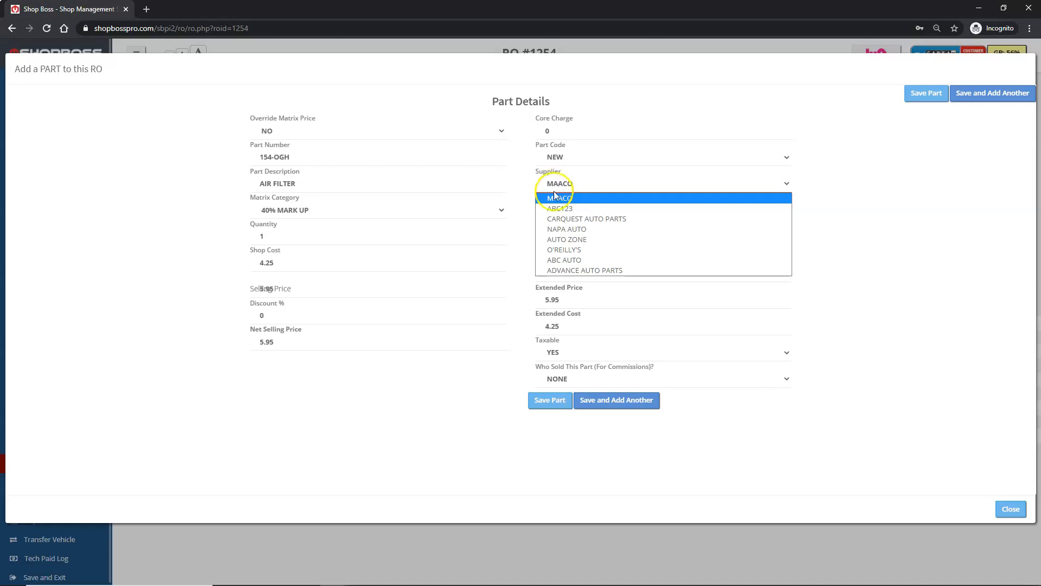
{"action": "left_click", "coordinate": [550, 229]}
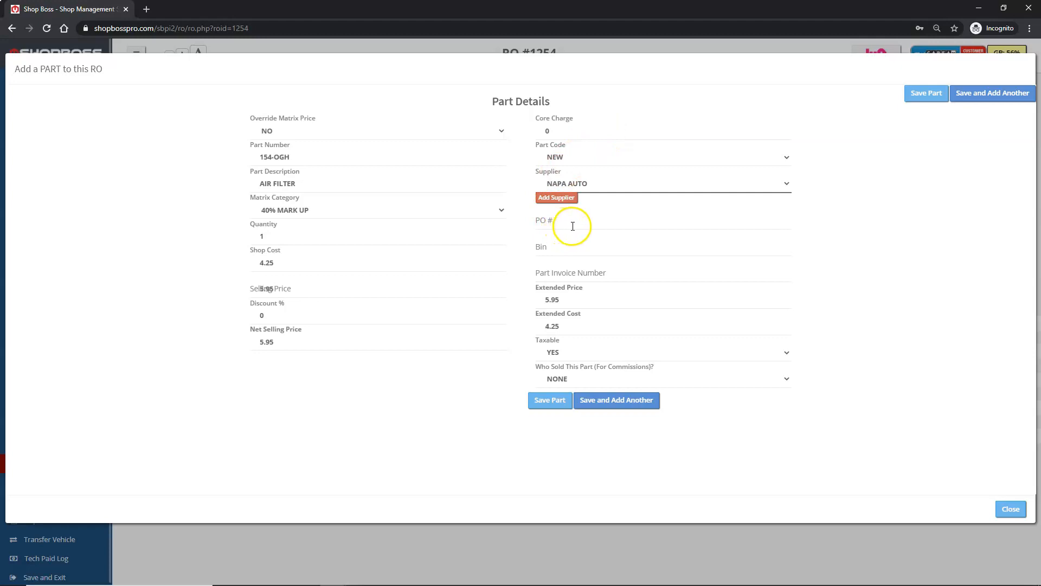
{"action": "left_click", "coordinate": [543, 405]}
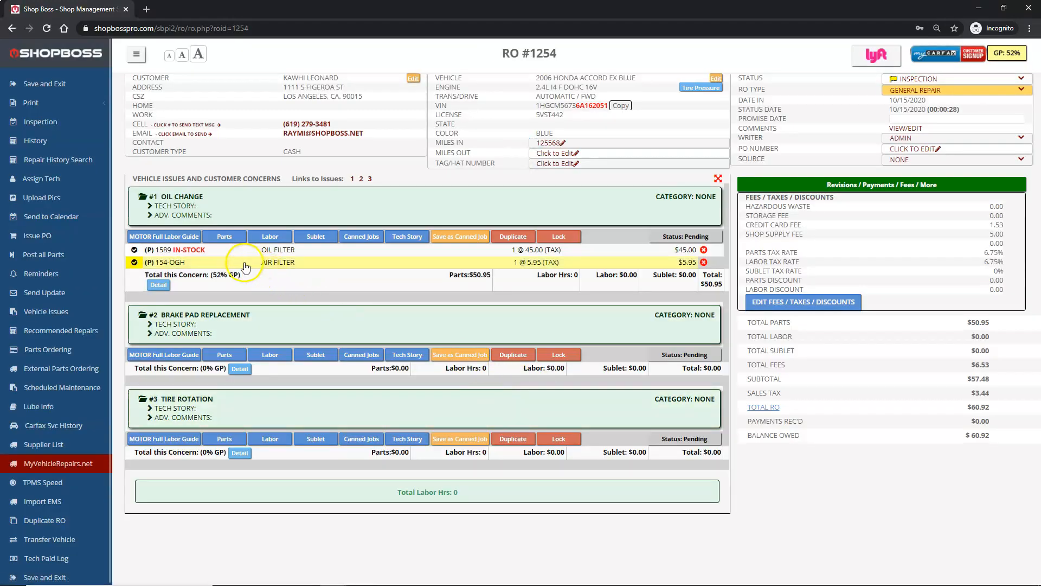
Step: Start a labor entry for the Brake Pad Replacement concern with description BRAKE PAD REPLACEMENT and 1 labor hour
{"action": "left_click", "coordinate": [230, 238]}
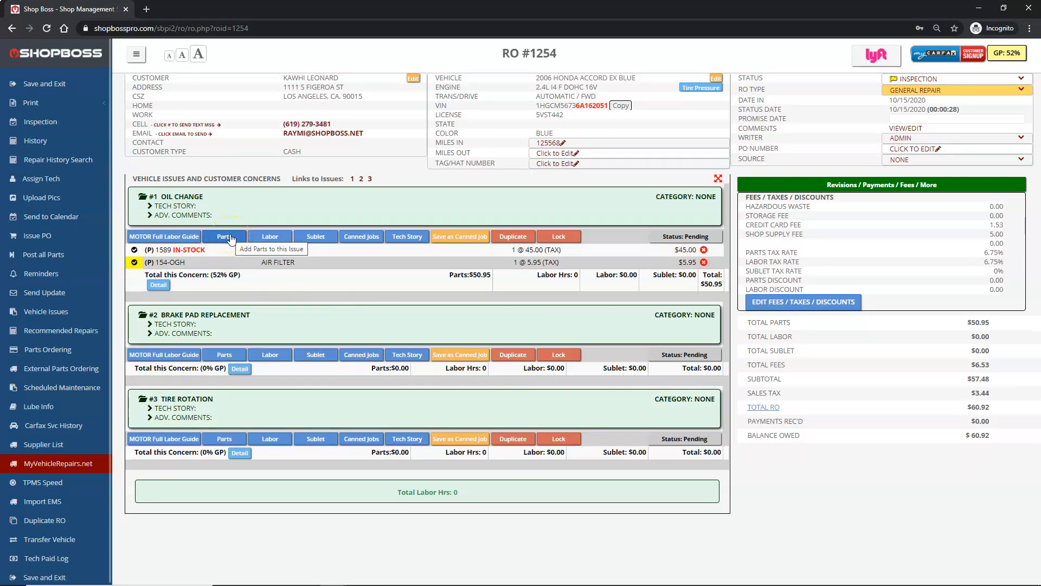
{"action": "left_click", "coordinate": [269, 359]}
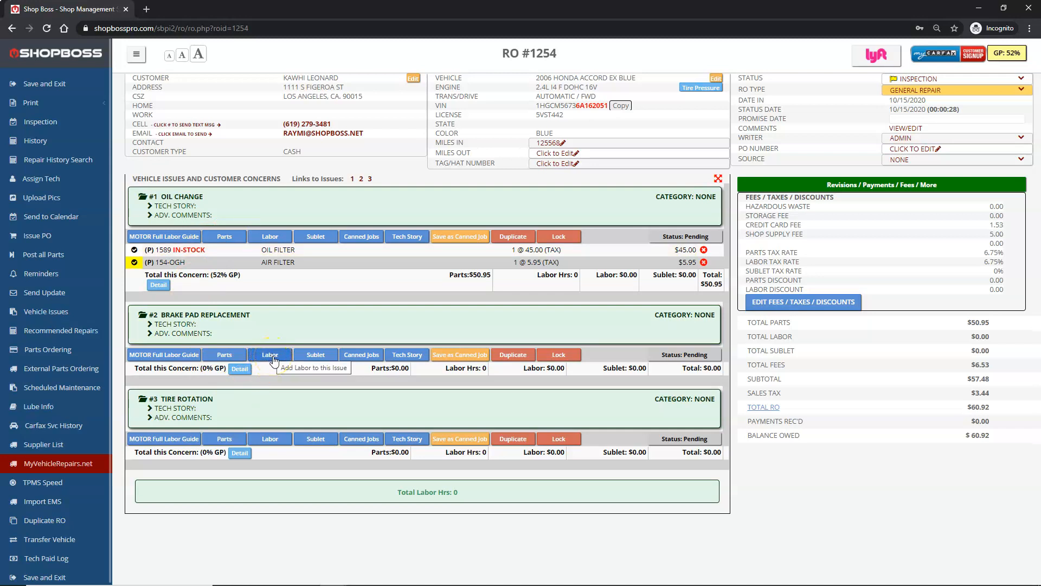
{"action": "left_click", "coordinate": [272, 357]}
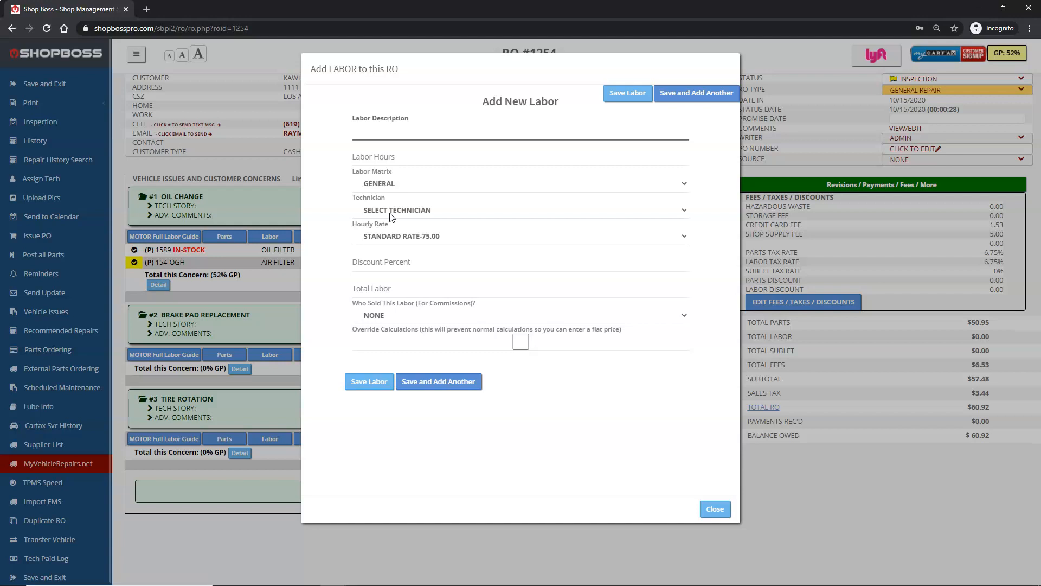
{"action": "type", "text": "BRAKE P"}
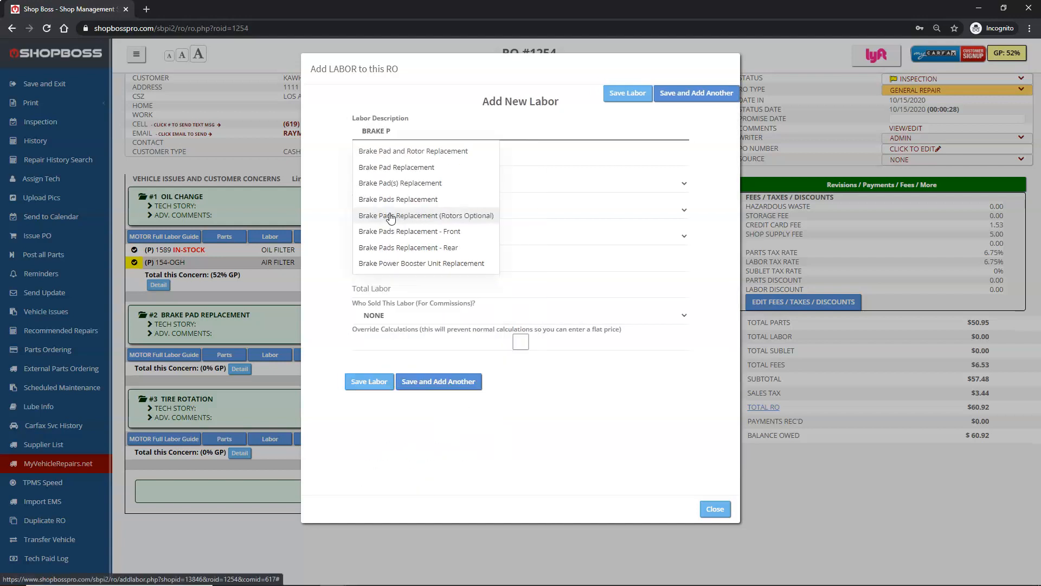
{"action": "left_click", "coordinate": [418, 167]}
{"action": "left_click", "coordinate": [413, 161]}
{"action": "type", "text": "1"}
Step: Assign a technician to the brake pad labor, choose the STANDARD RATE-75.00 hourly rate and save the labor
{"action": "left_click", "coordinate": [384, 211]}
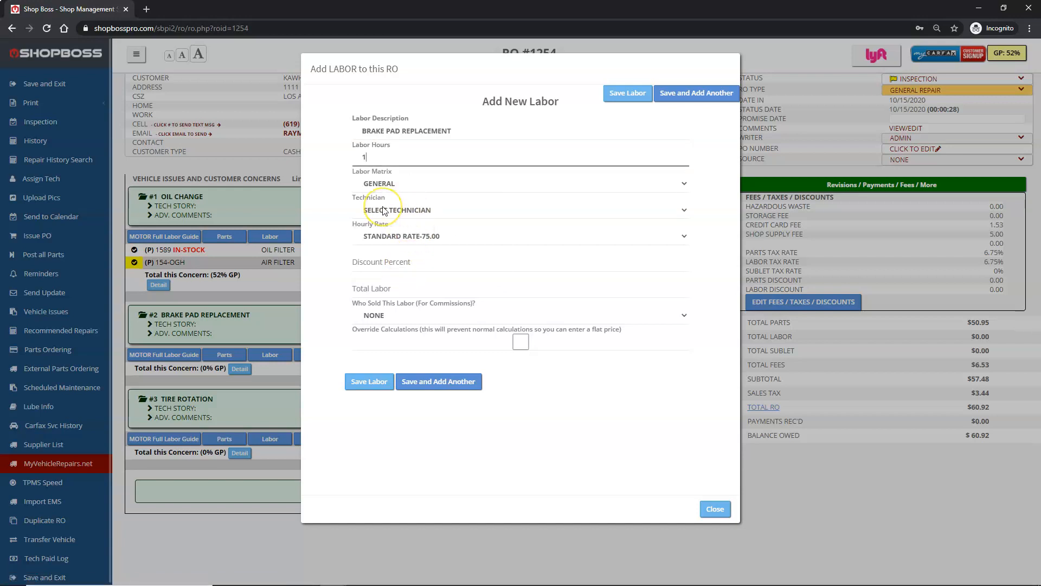
{"action": "left_click", "coordinate": [368, 215]}
{"action": "left_click", "coordinate": [382, 211]}
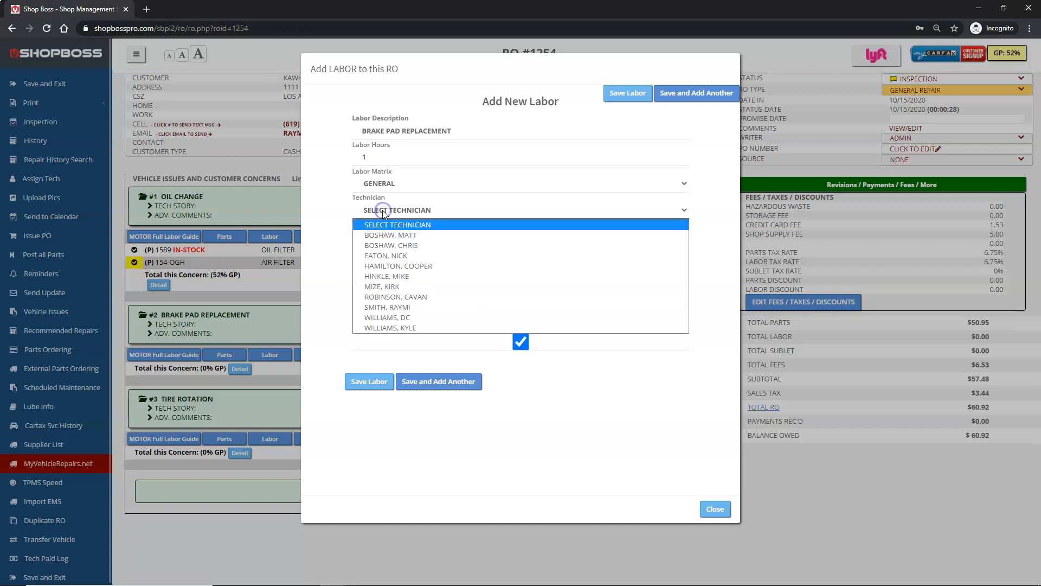
{"action": "left_click", "coordinate": [377, 274]}
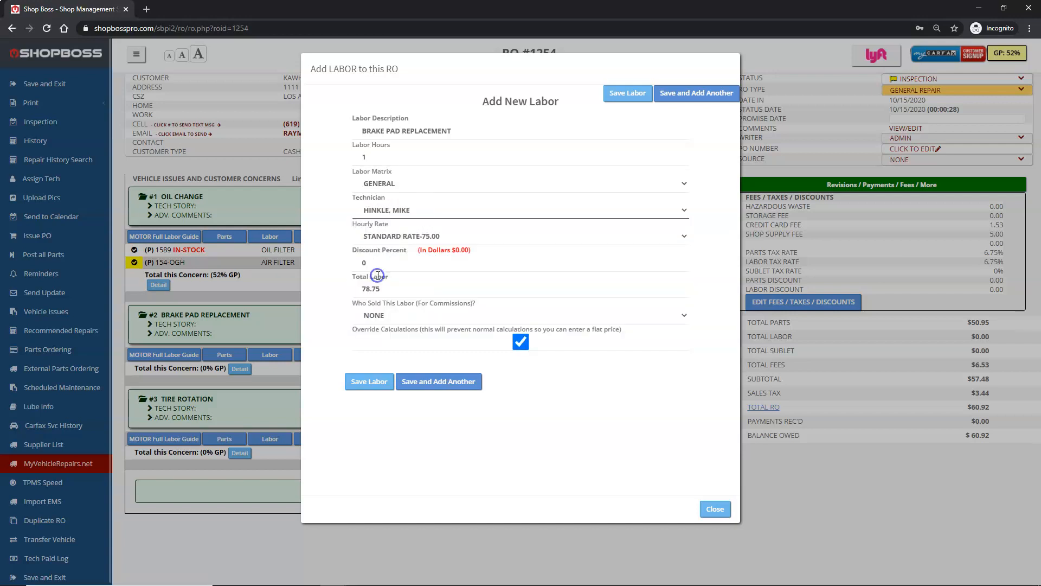
{"action": "left_click", "coordinate": [380, 239]}
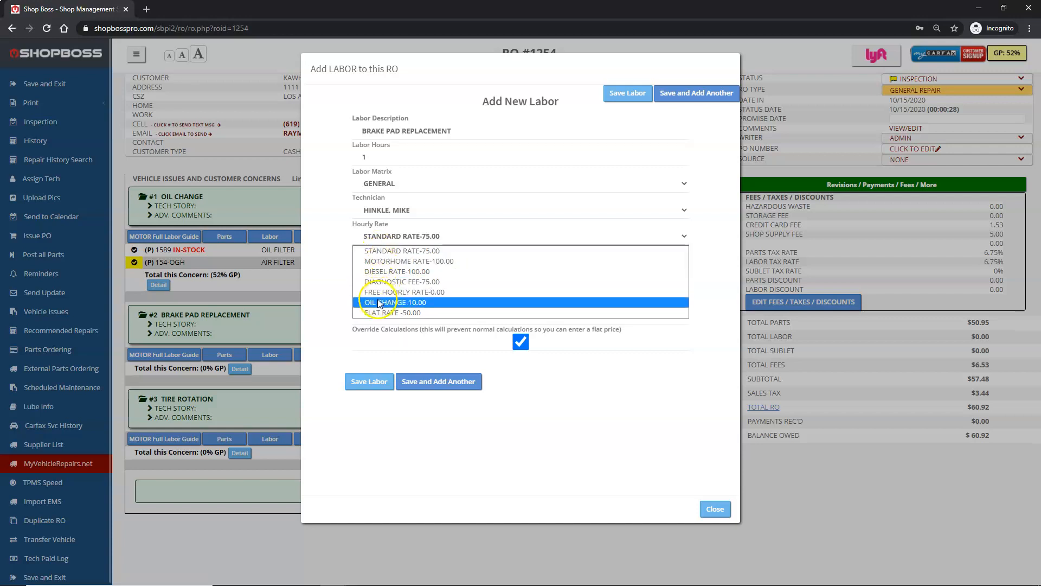
{"action": "left_click", "coordinate": [387, 251]}
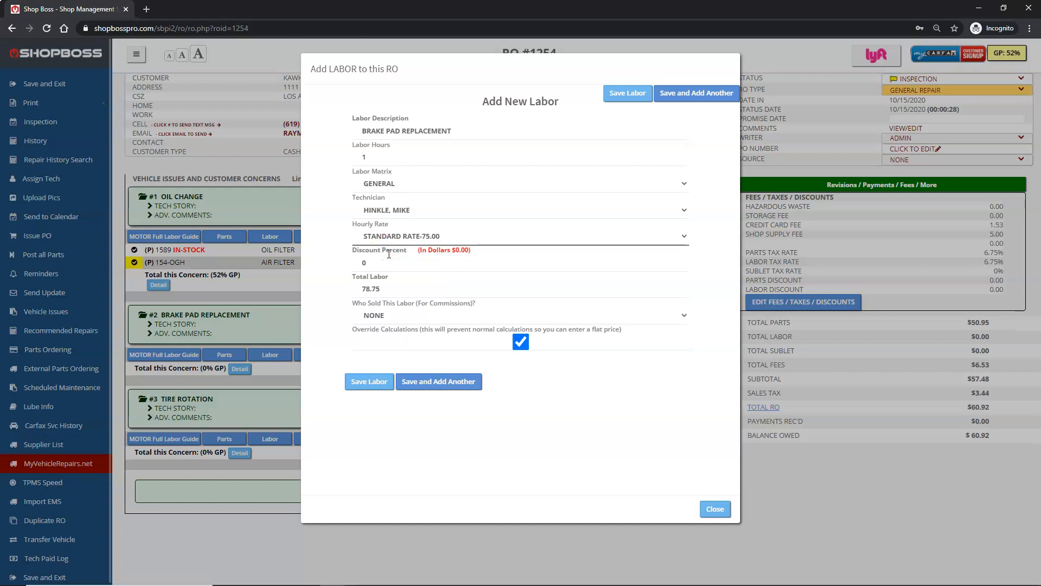
{"action": "left_click", "coordinate": [373, 387]}
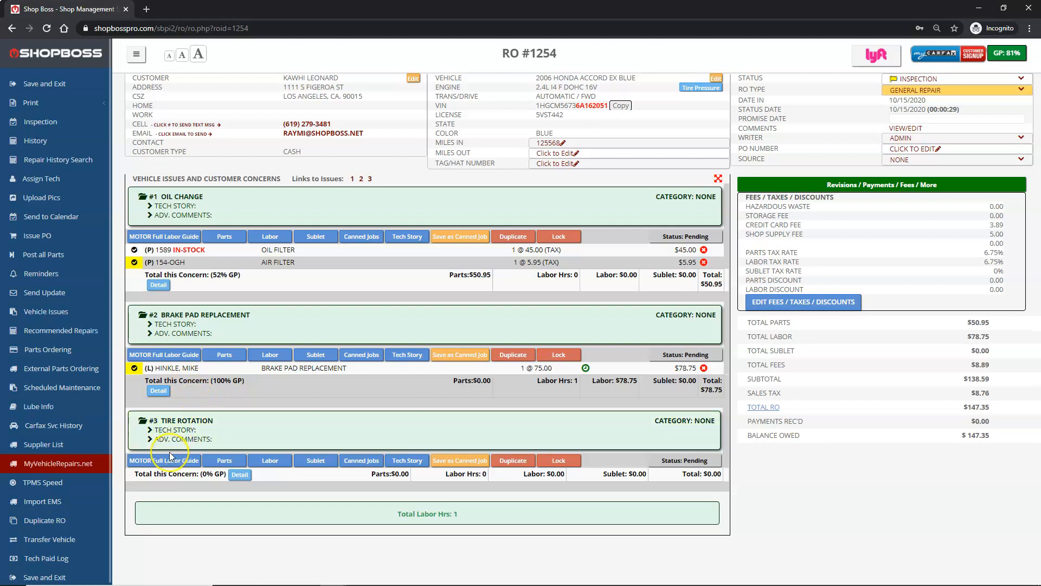
Step: Open the MOTOR labor guide's Labor lookup under Parts & Labor for the Brake Pad Replacement concern
{"action": "left_click", "coordinate": [154, 357]}
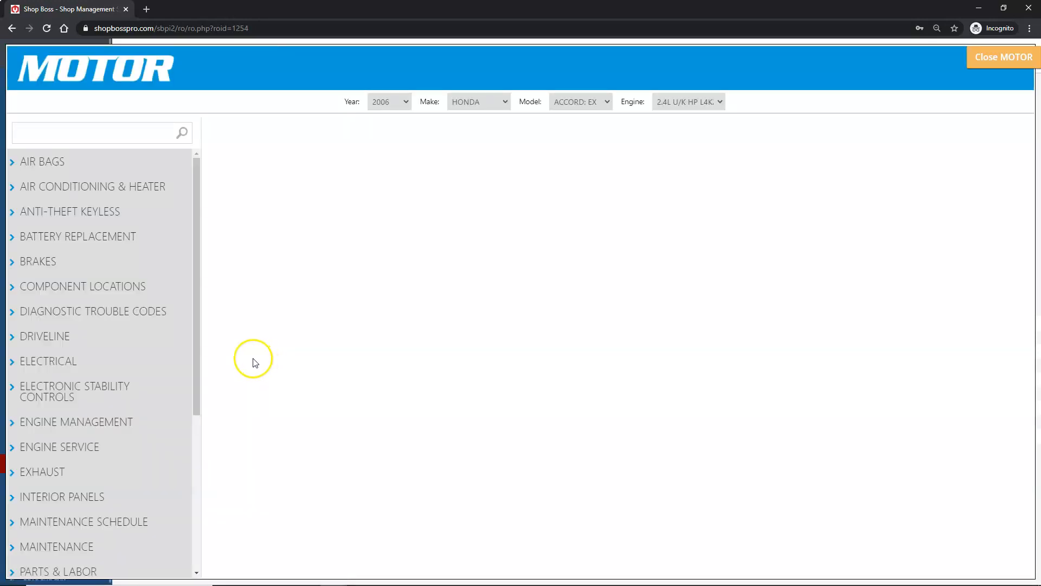
{"action": "scroll", "coordinate": [77, 368], "scroll_direction": "down", "scroll_amount": 4}
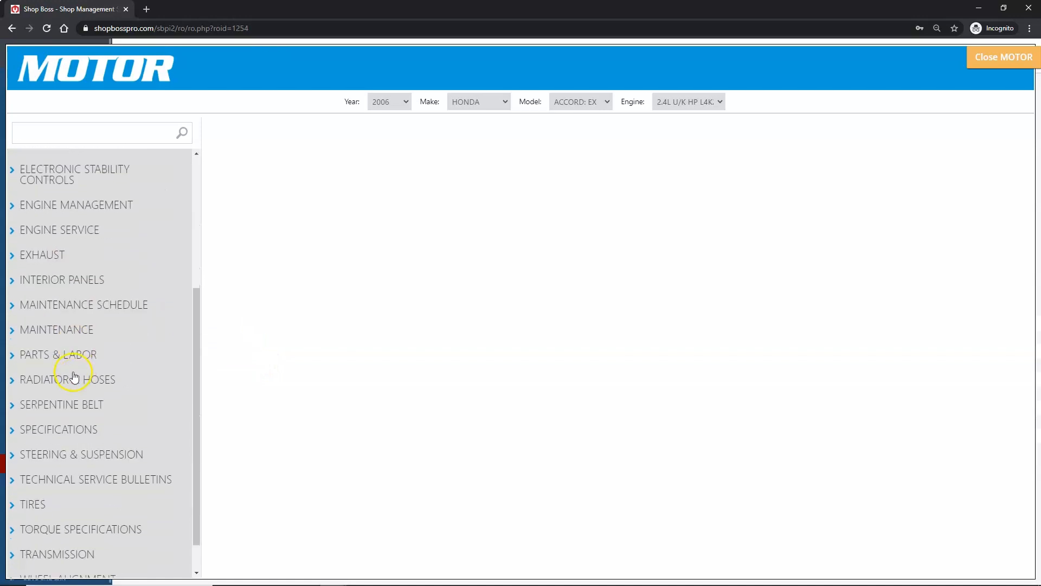
{"action": "left_click", "coordinate": [40, 357]}
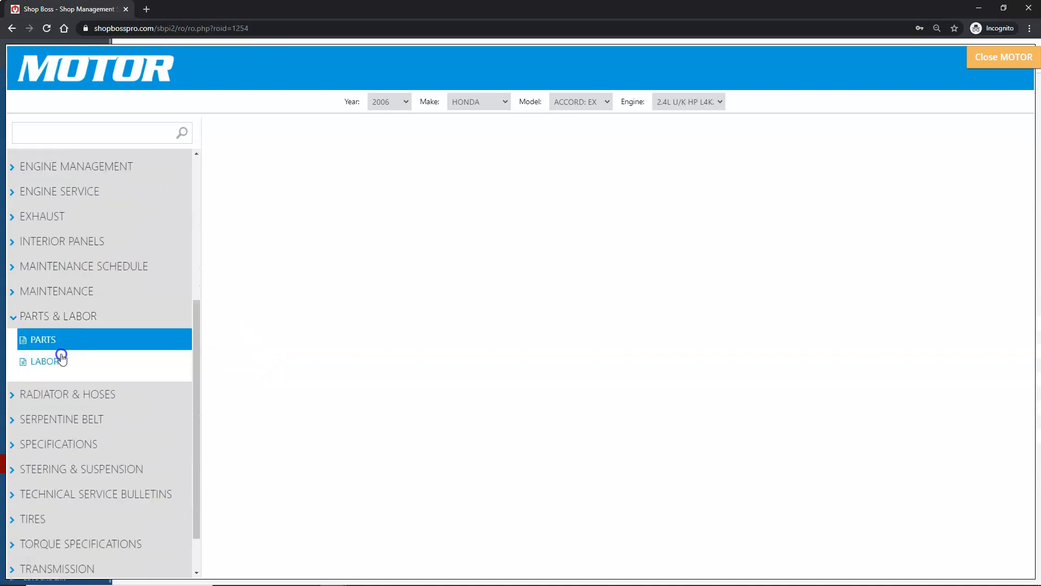
{"action": "left_click", "coordinate": [51, 363]}
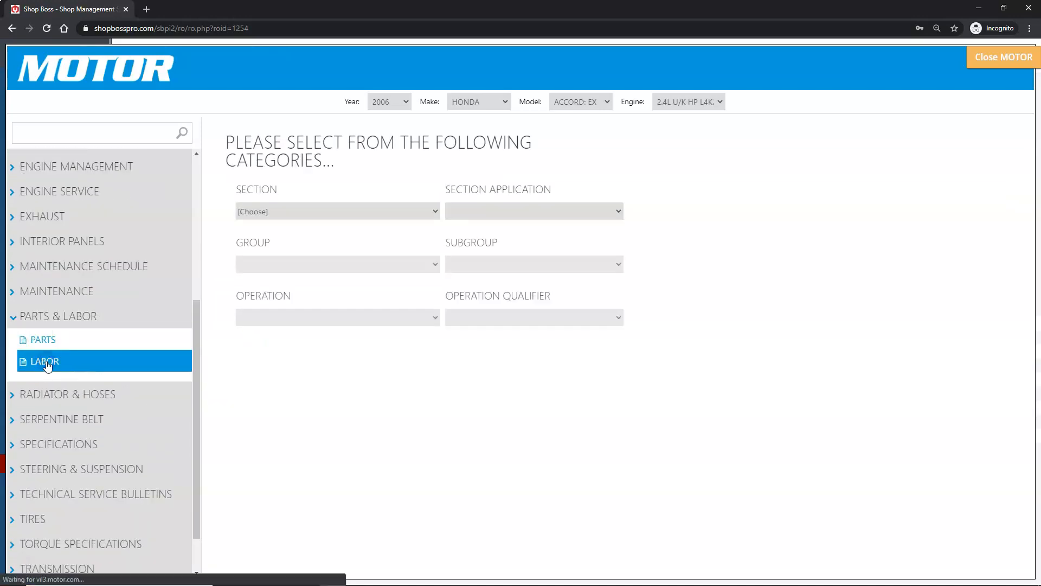
Step: Narrow the labor lookup to section BRAKES, group BRAKE COMPONENTS and subgroup REAR BRAKES
{"action": "left_click", "coordinate": [348, 220]}
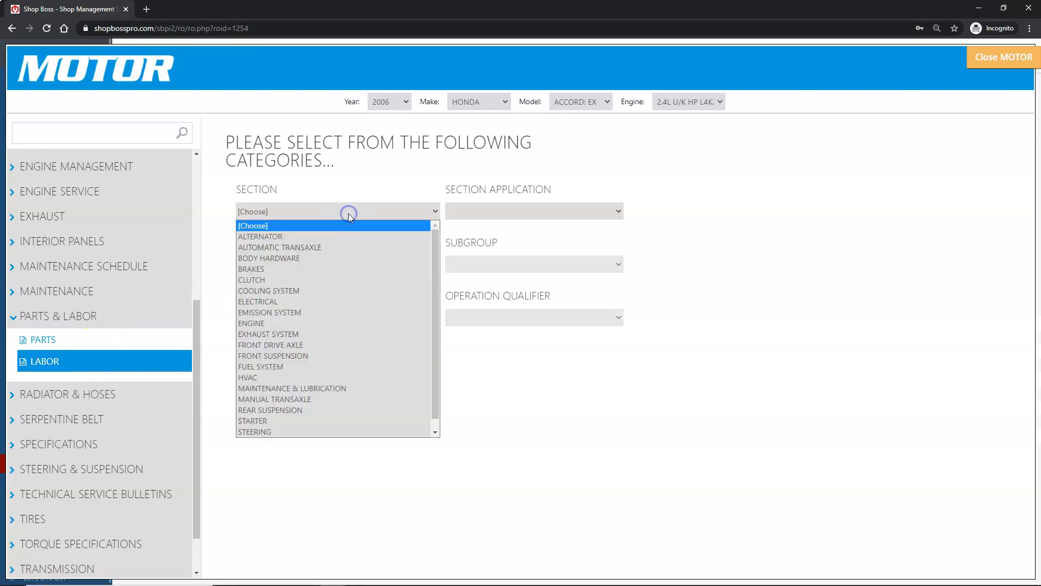
{"action": "left_click", "coordinate": [256, 273]}
{"action": "left_click", "coordinate": [256, 274]}
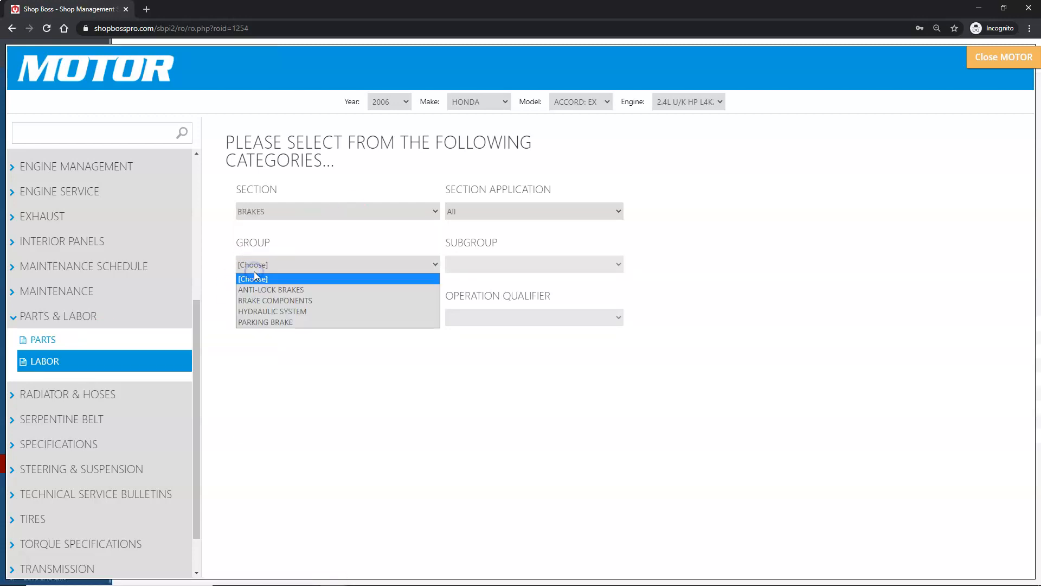
{"action": "left_click", "coordinate": [258, 301]}
{"action": "left_click", "coordinate": [464, 266]}
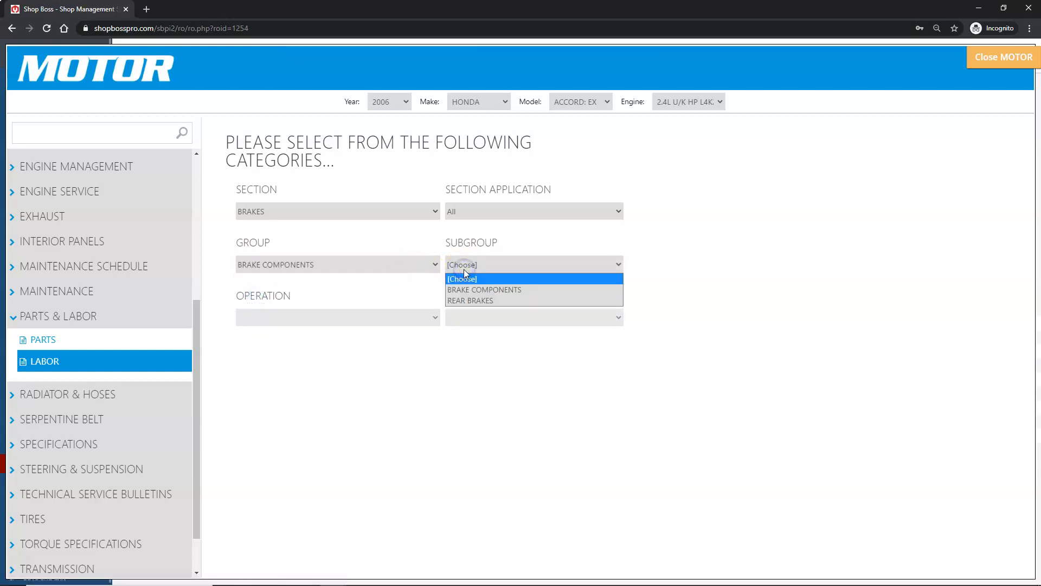
{"action": "left_click", "coordinate": [459, 300]}
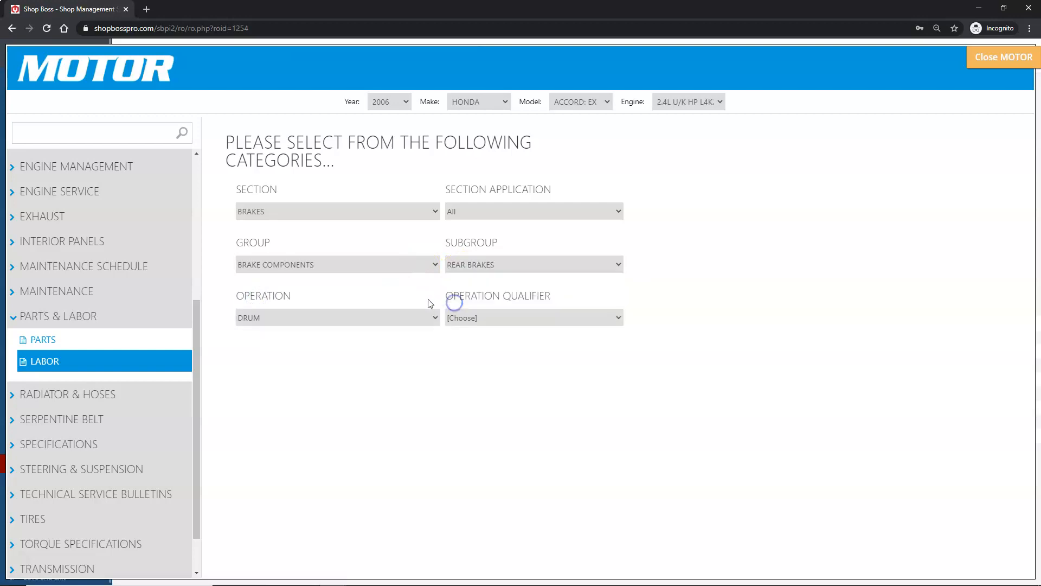
Step: Choose operation DRUM with qualifier R&R, post the Both Sides labor record and close the MOTOR guide
{"action": "left_click", "coordinate": [346, 317]}
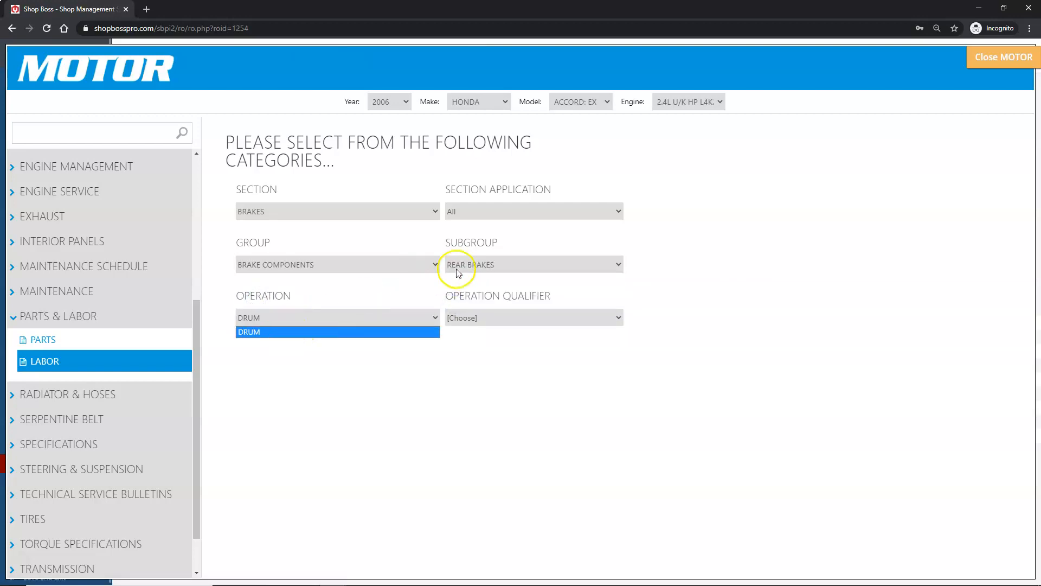
{"action": "left_click", "coordinate": [258, 332]}
{"action": "left_click", "coordinate": [463, 323]}
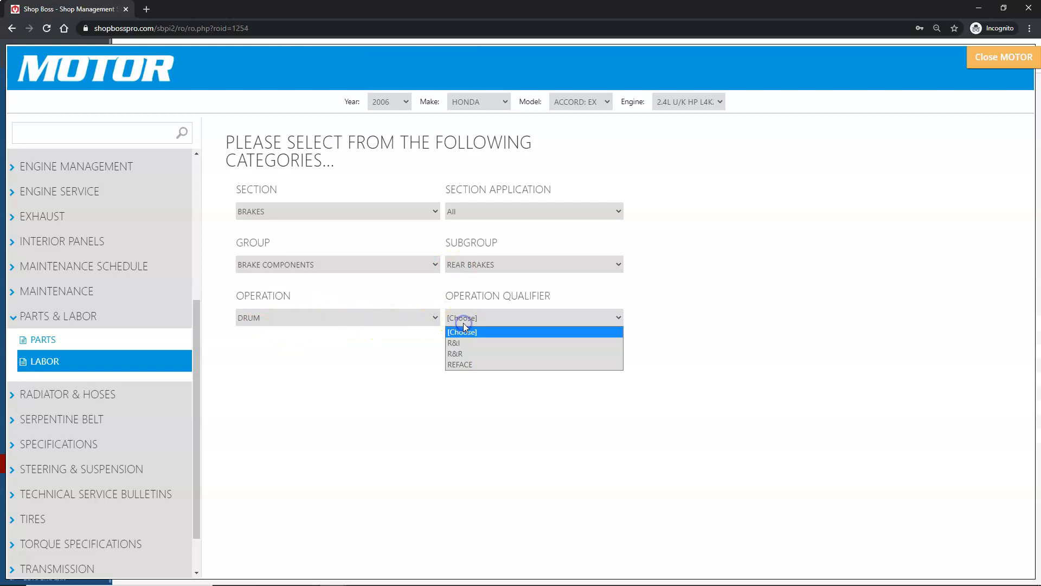
{"action": "left_click", "coordinate": [457, 353]}
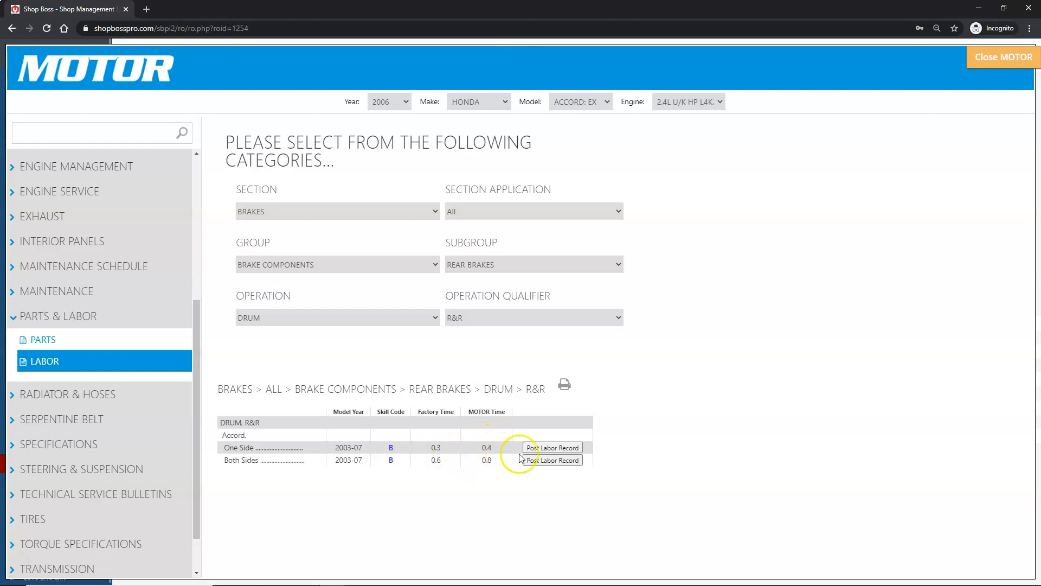
{"action": "left_click", "coordinate": [540, 461]}
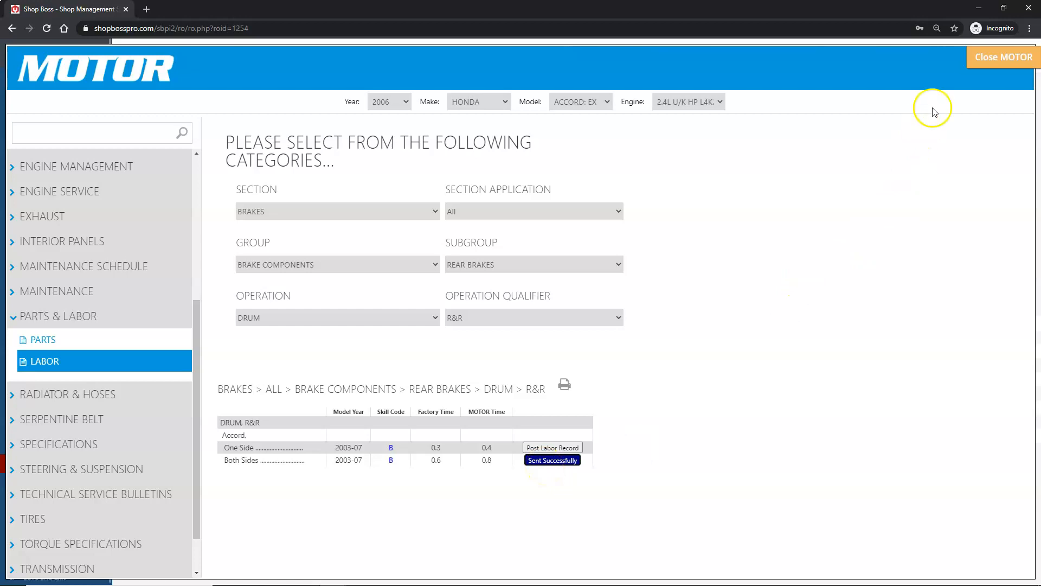
{"action": "left_click", "coordinate": [992, 62]}
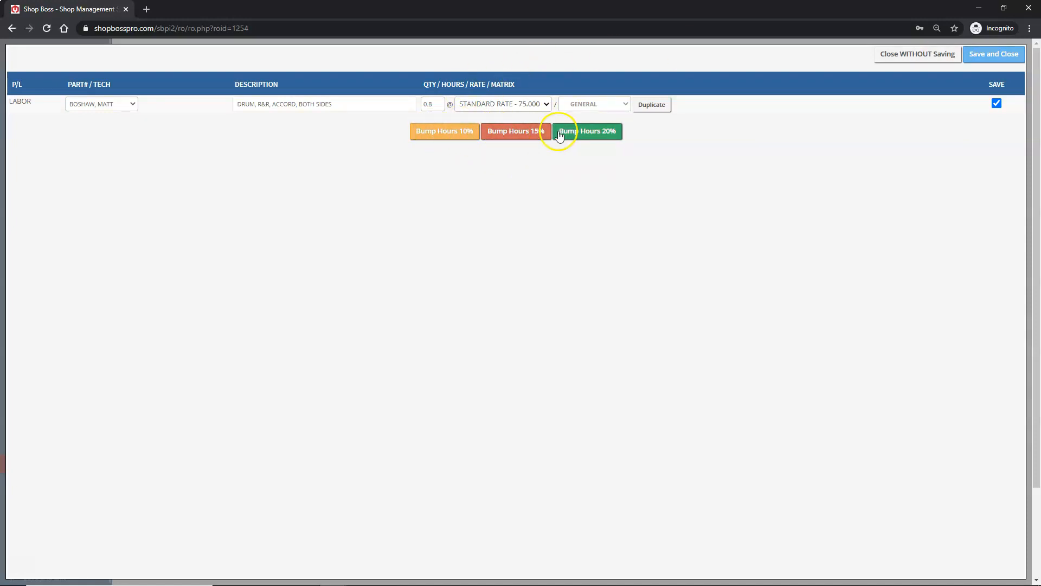
Step: Assign the technician to the posted drum R&R labor line and save it to the repair order
{"action": "left_click", "coordinate": [90, 104]}
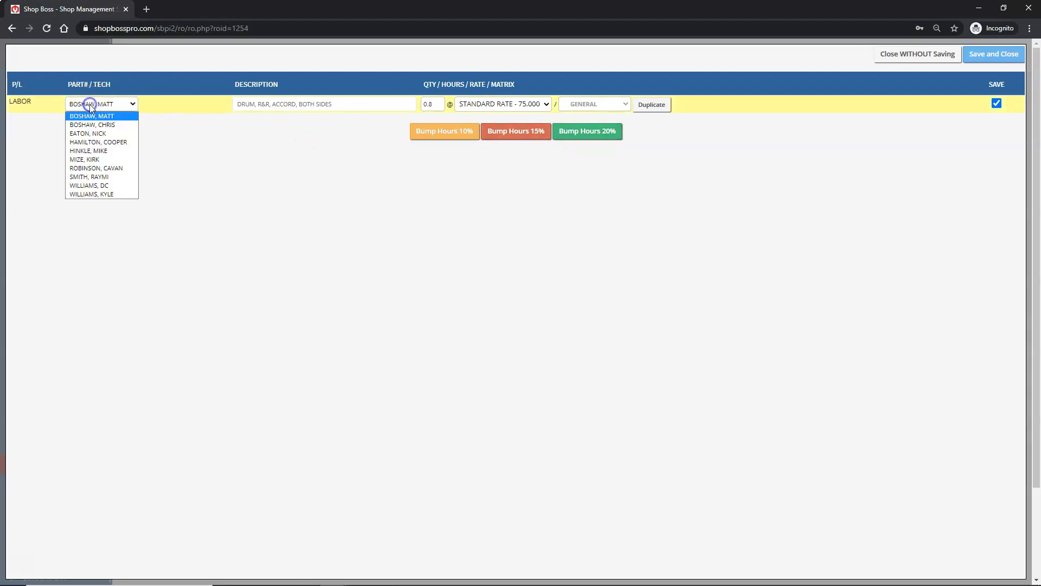
{"action": "left_click", "coordinate": [83, 151]}
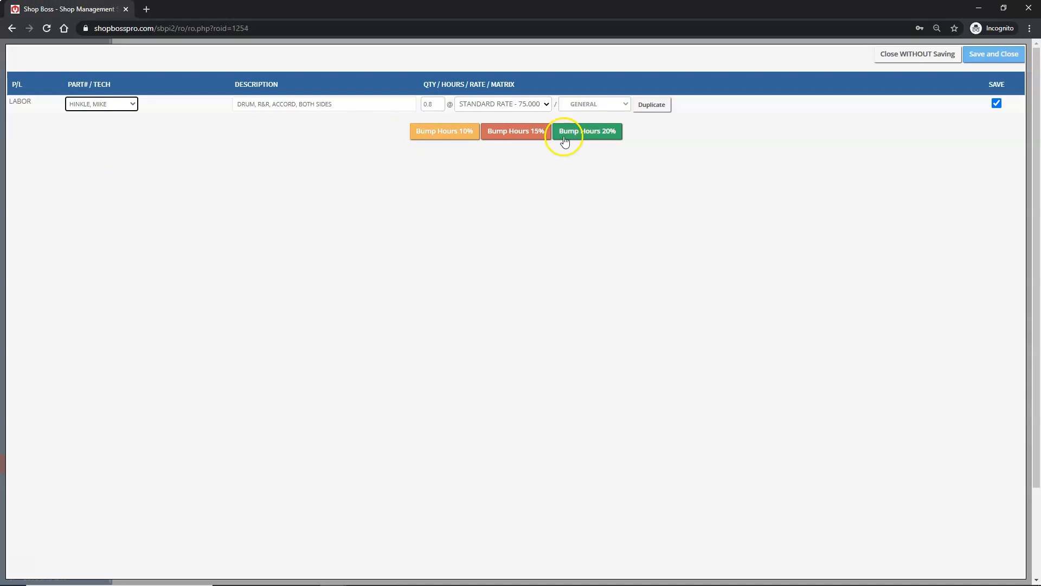
{"action": "left_click", "coordinate": [989, 60]}
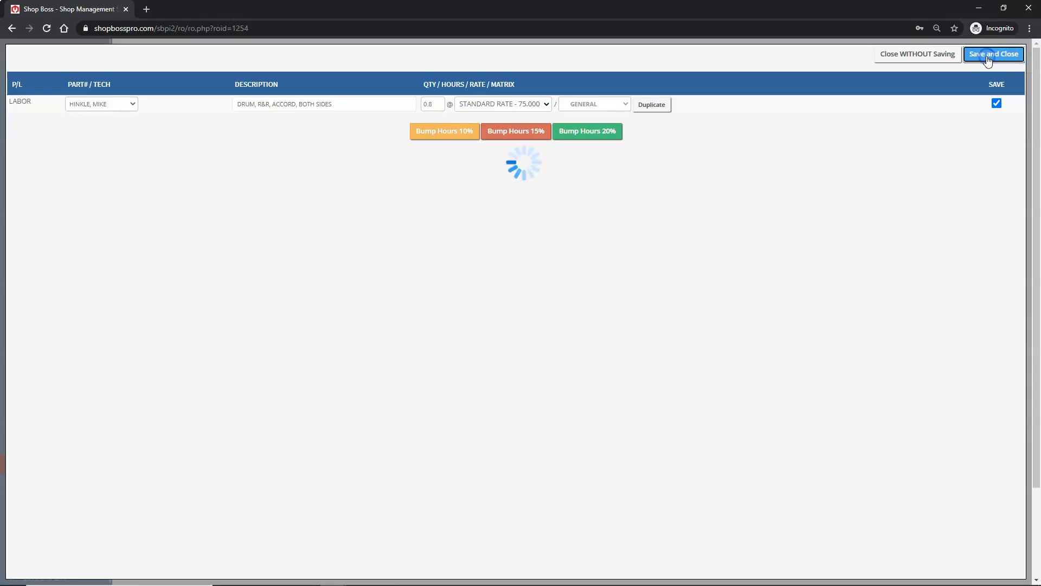